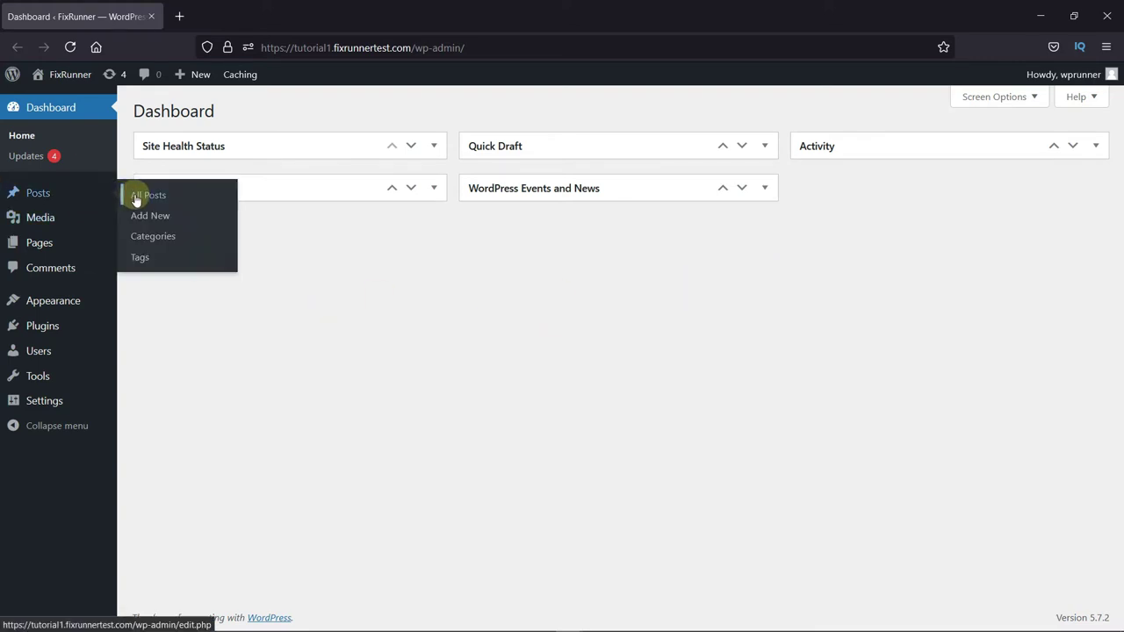
Step: Go to the post Categories page from the Posts menu
click(149, 237)
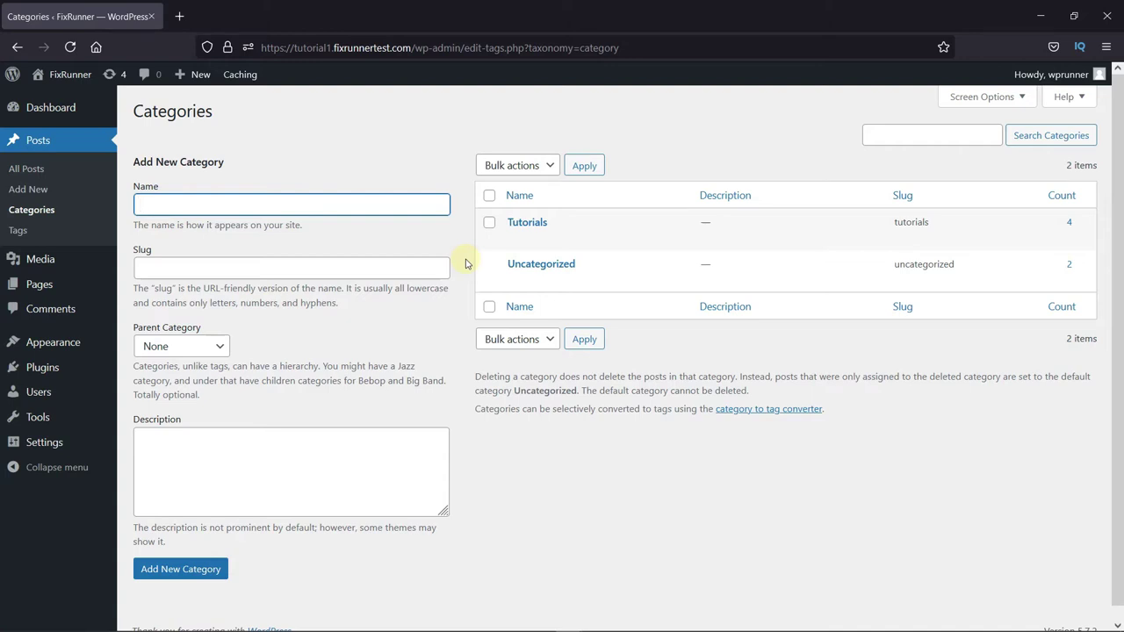
Step: Enter category name 'WordPress Errors', slug 'wordpress errors', and parent category Tutorials
click(168, 202)
text(Word)
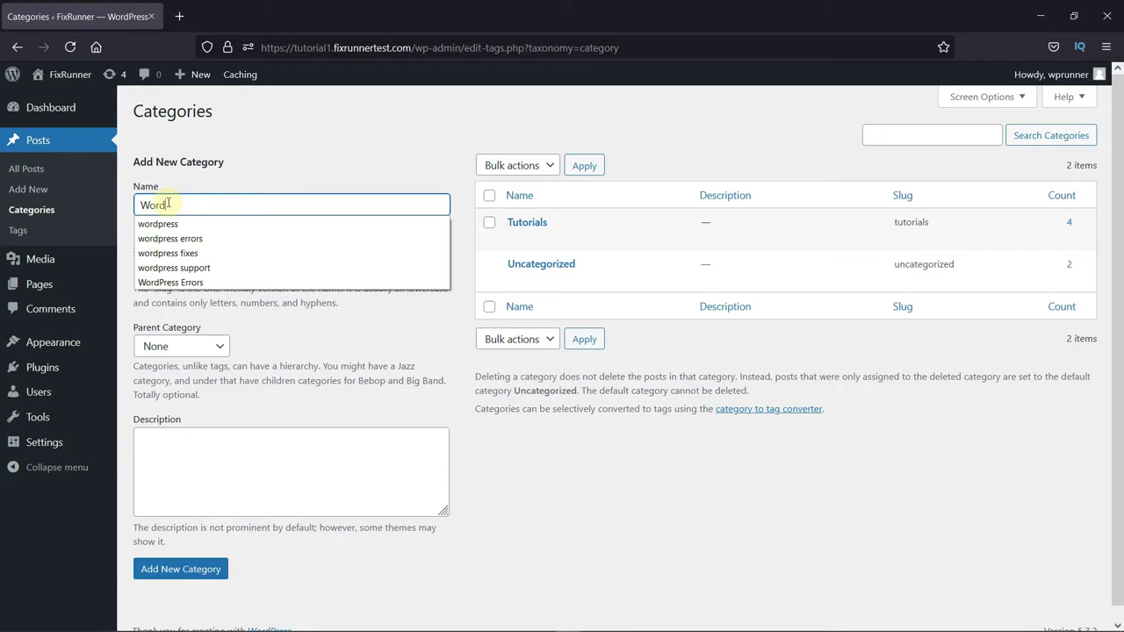
text(Press erro)
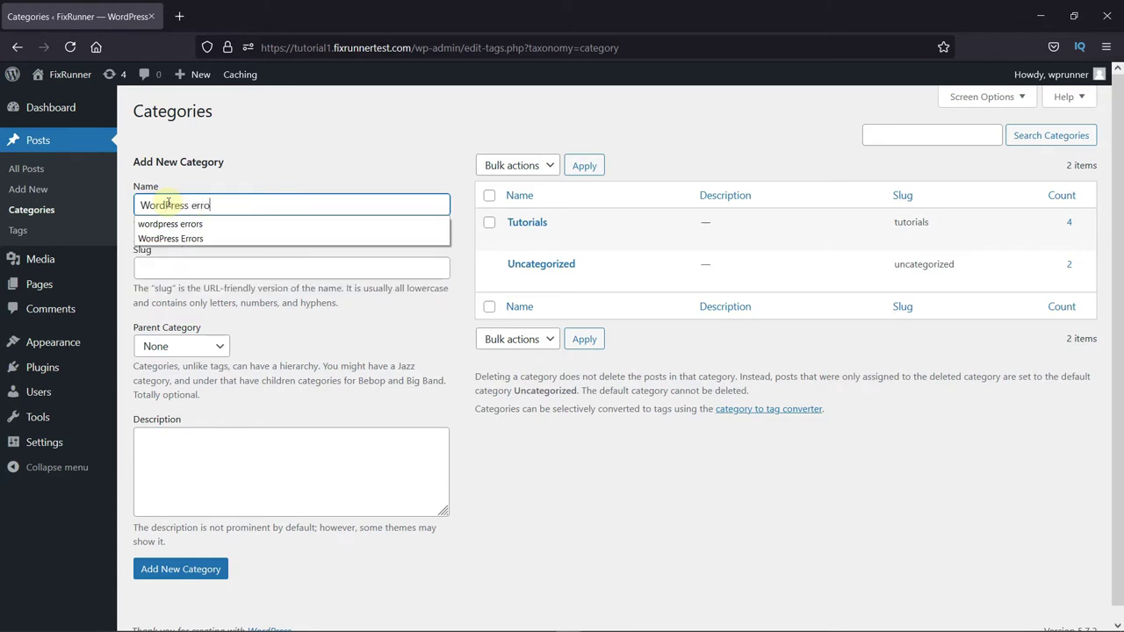
text(rs)
key(Down)
key(Down)
key(Return)
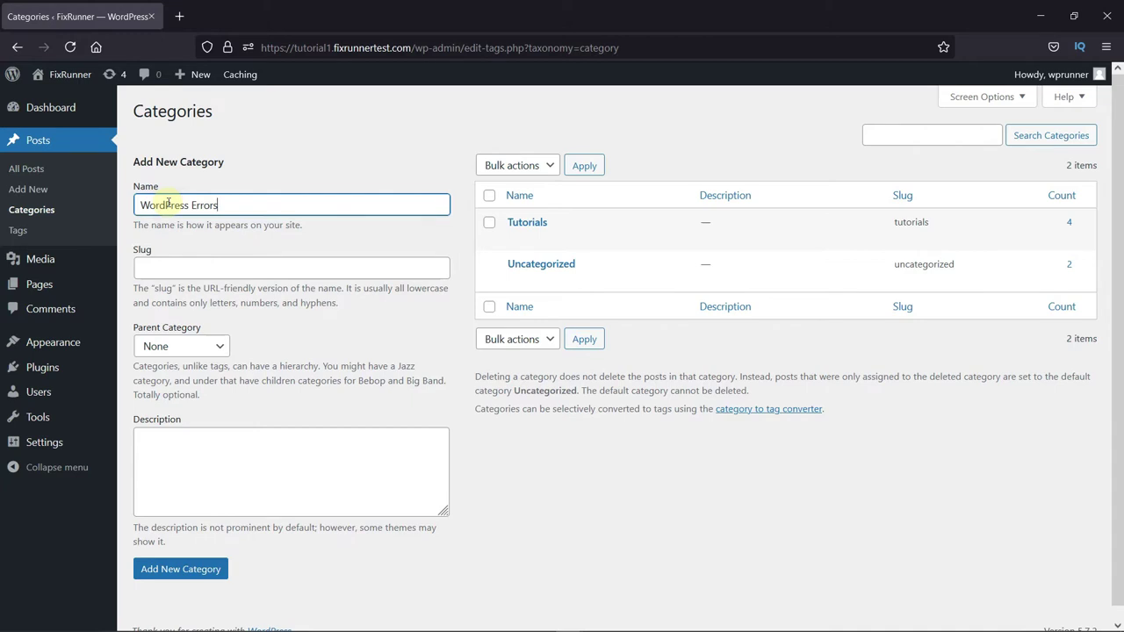
click(209, 253)
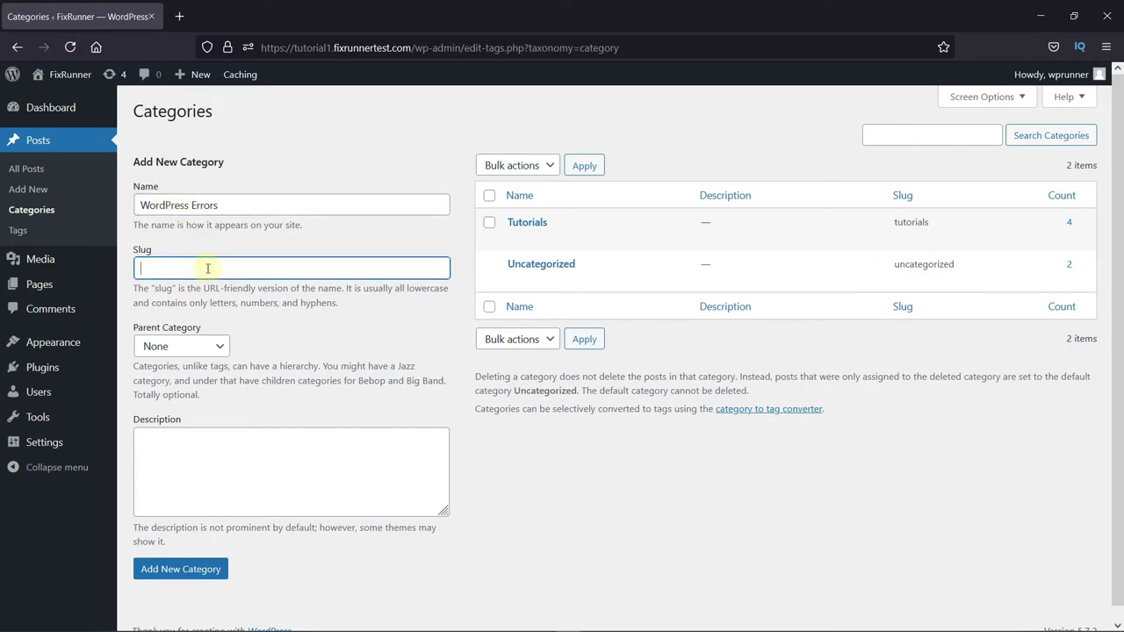
text(wordpress er)
text(rors)
click(242, 320)
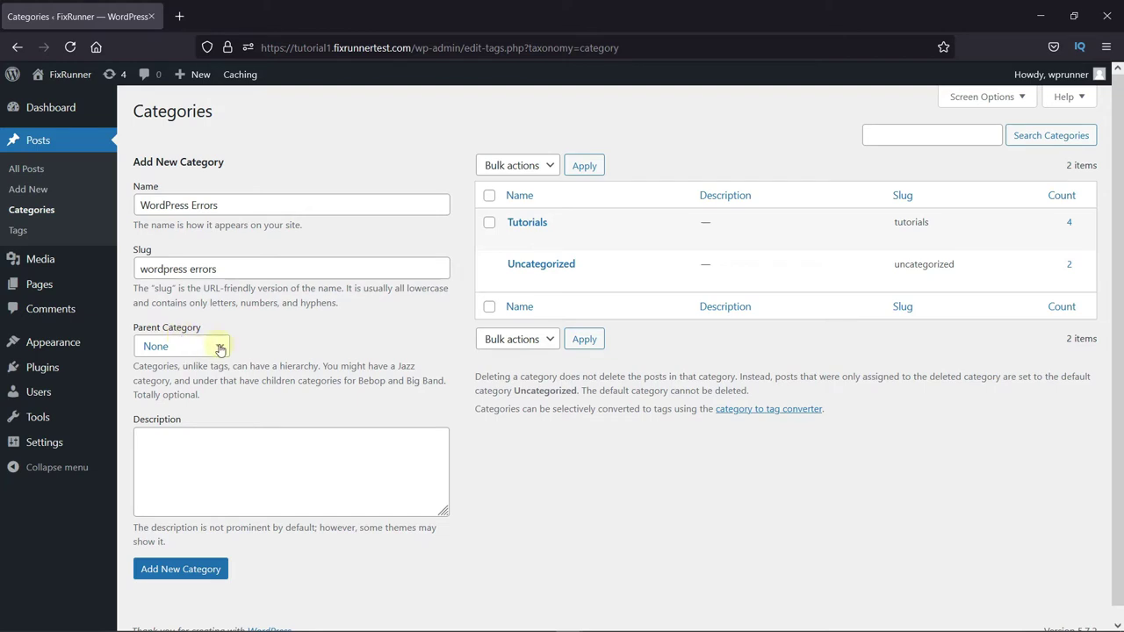
click(221, 349)
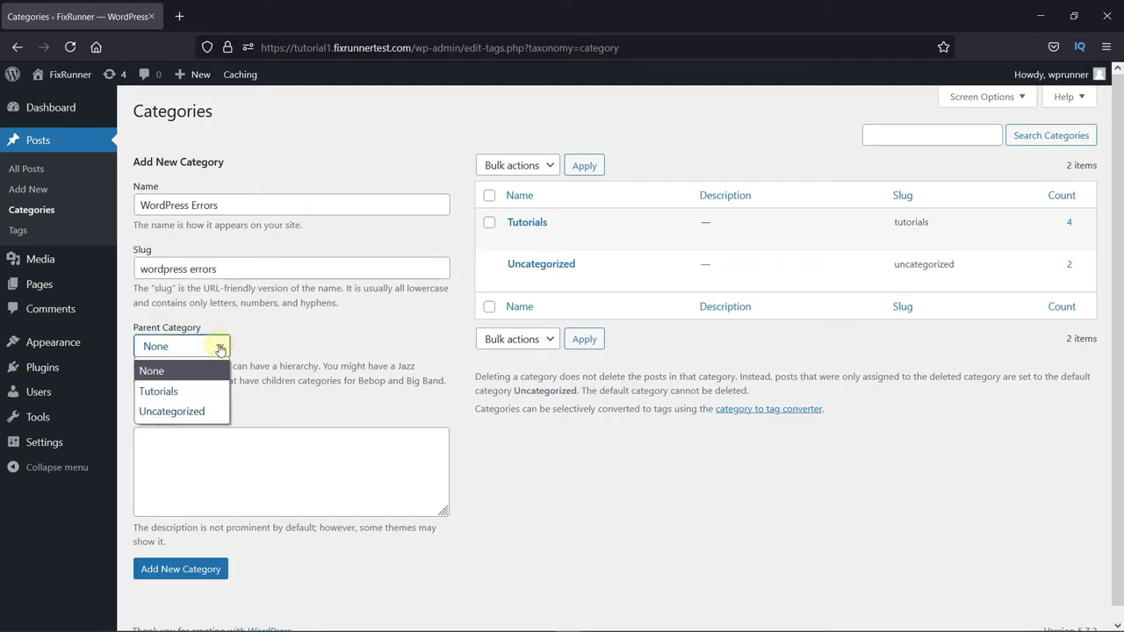
click(177, 394)
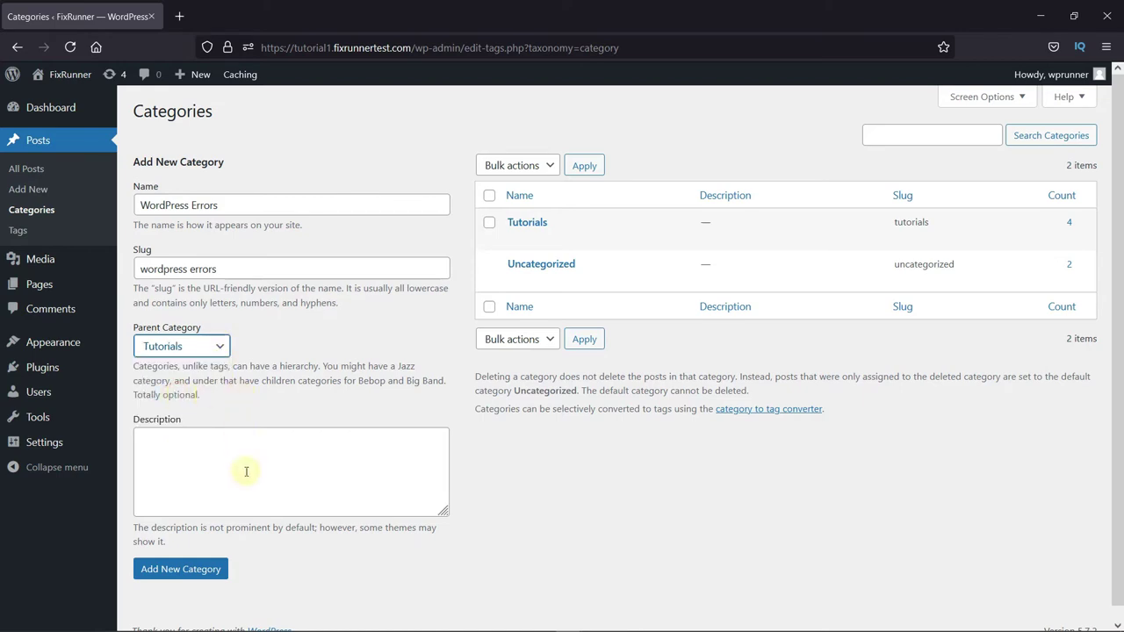
Step: Add the WordPress Errors category, then go to the All Posts list
click(185, 571)
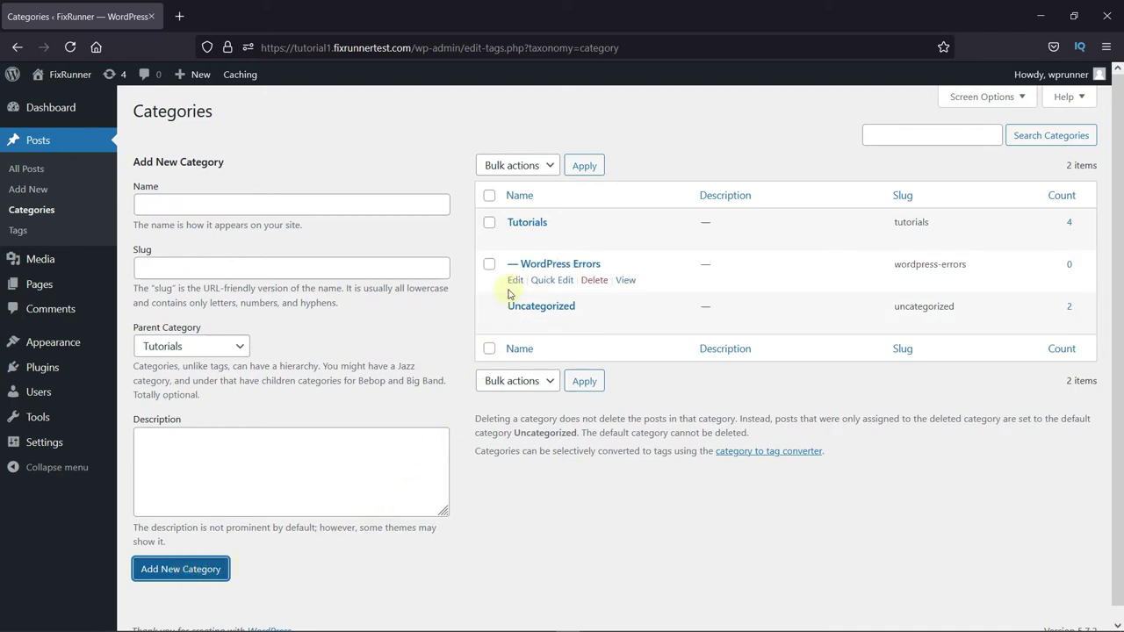
mouse_move(597, 272)
click(48, 173)
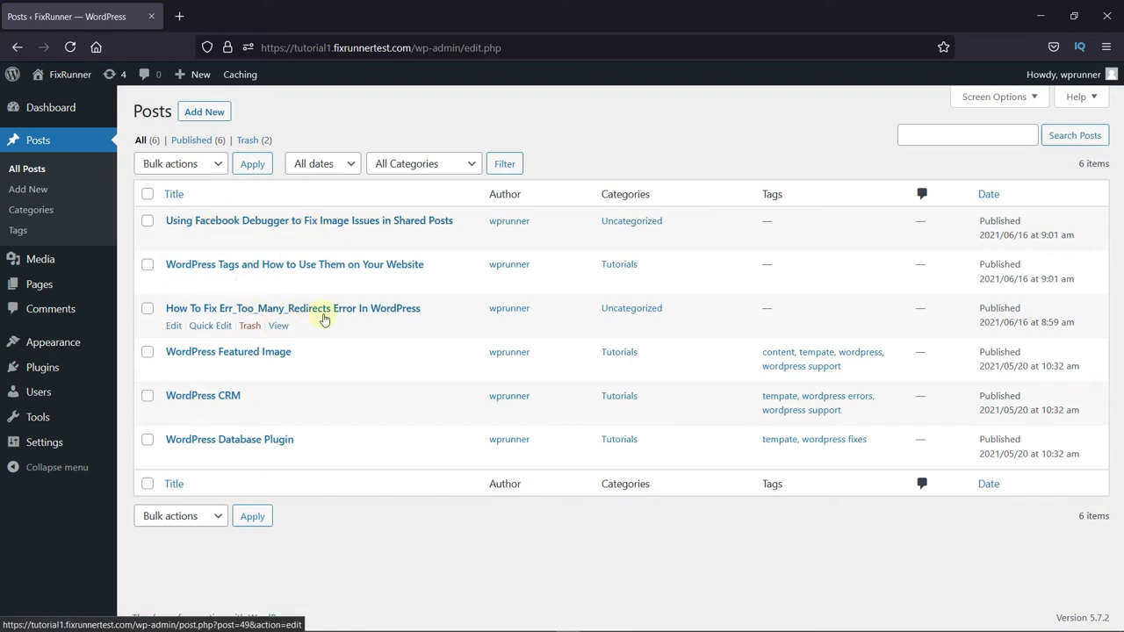
mouse_move(307, 227)
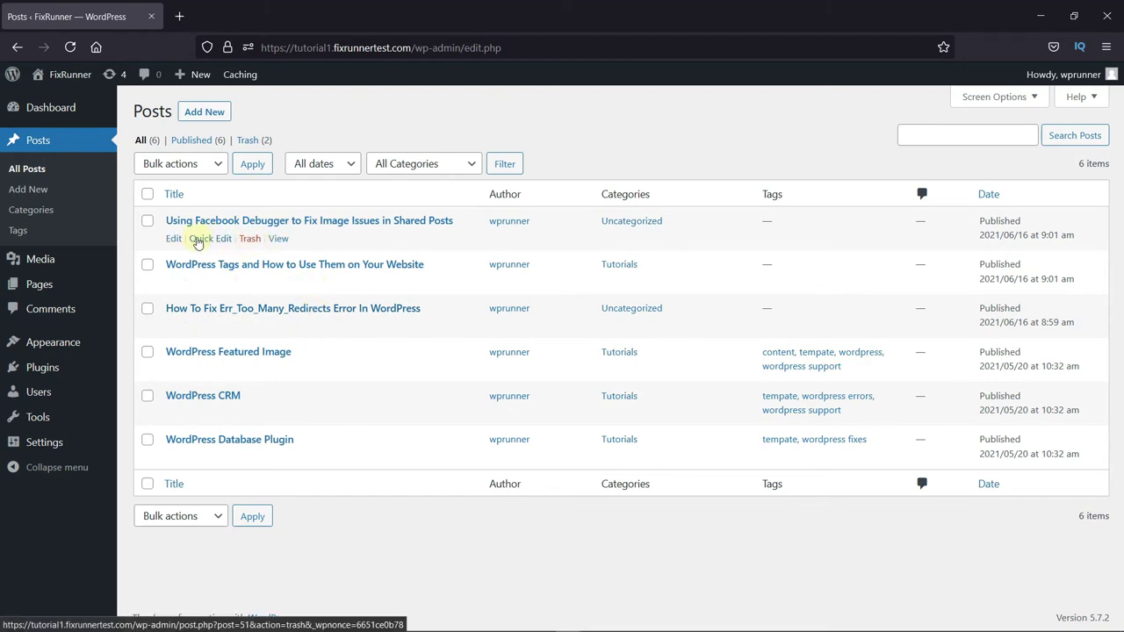
Step: Move the Facebook Debugger post from Uncategorized to WordPress Errors and Tutorials, and update it
click(175, 240)
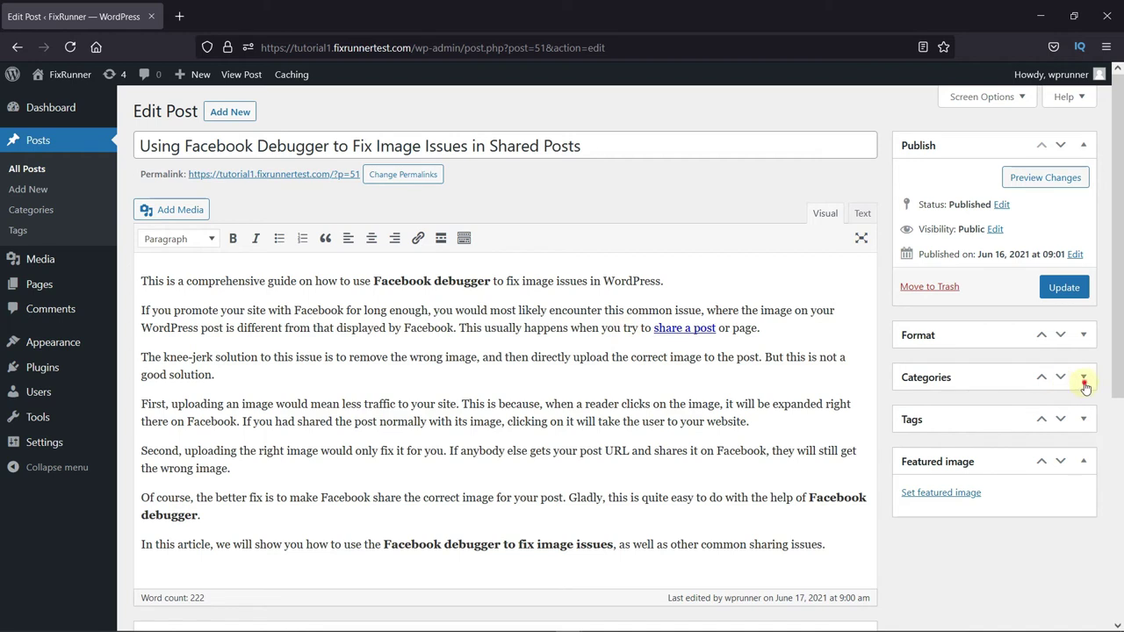
click(1083, 384)
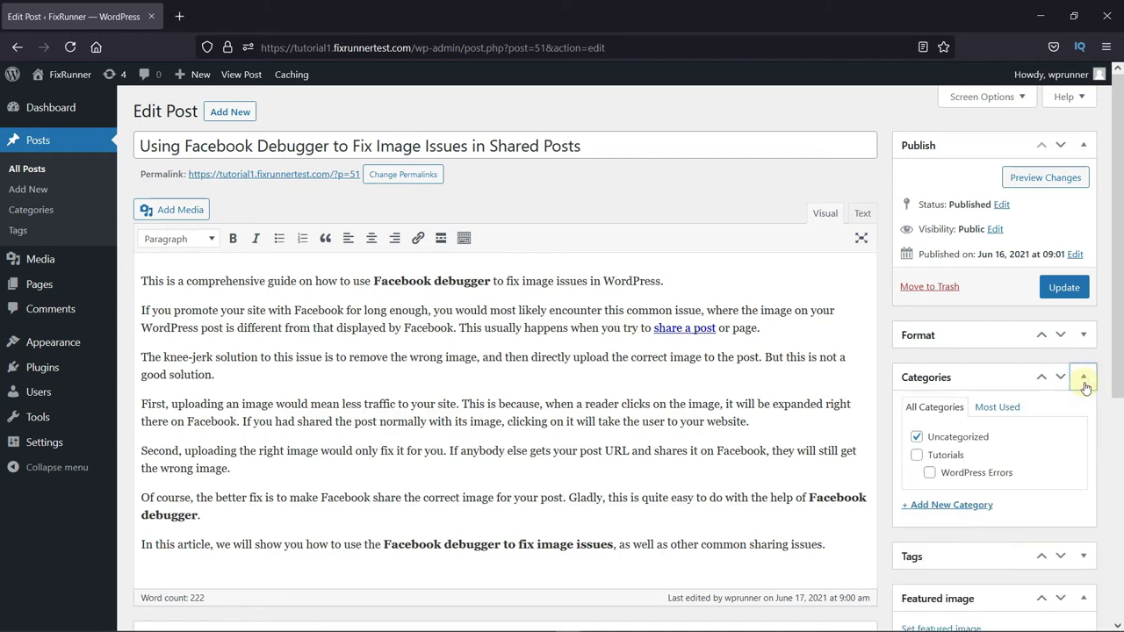
click(916, 437)
click(929, 474)
click(917, 455)
click(1059, 293)
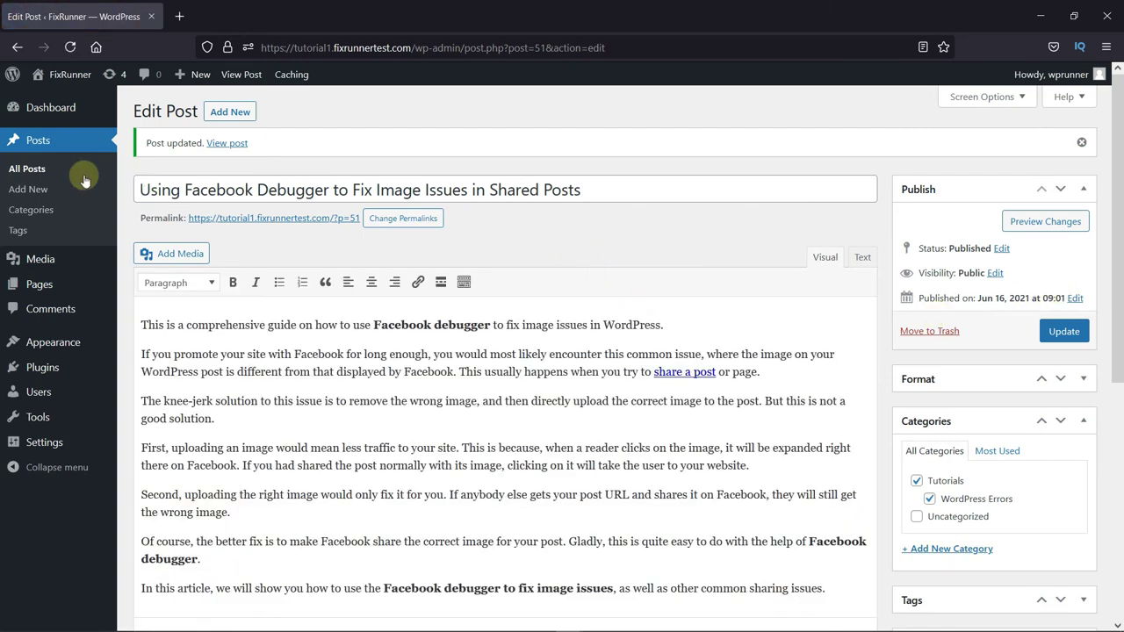
Step: Open the Err_Too_Many_Redirects post for editing, and open the live site in a new tab
click(40, 171)
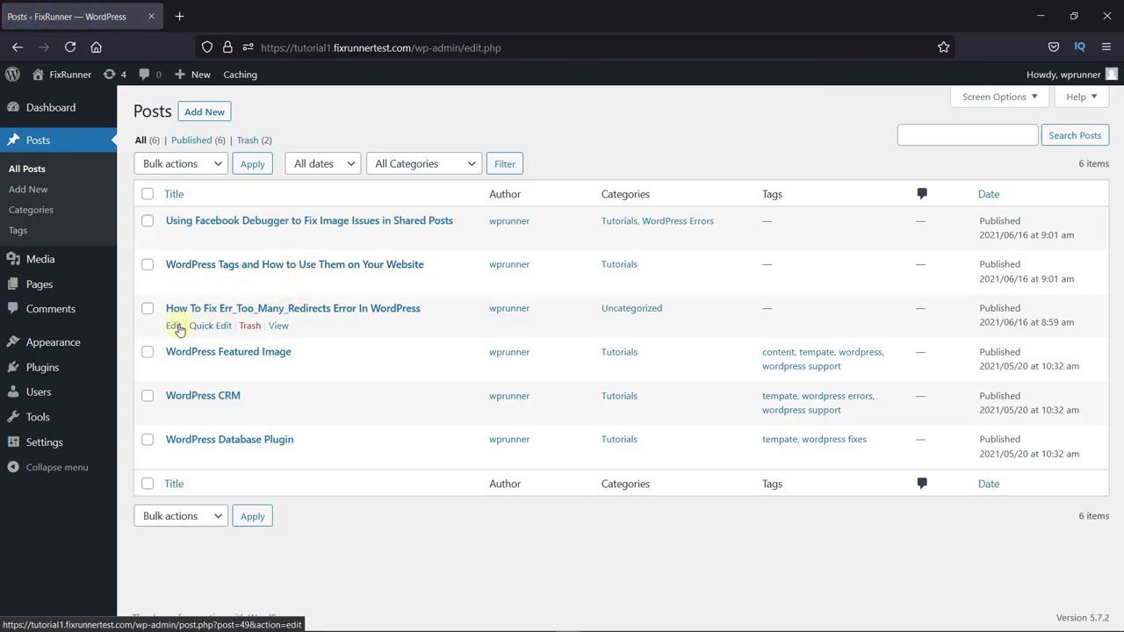
click(175, 326)
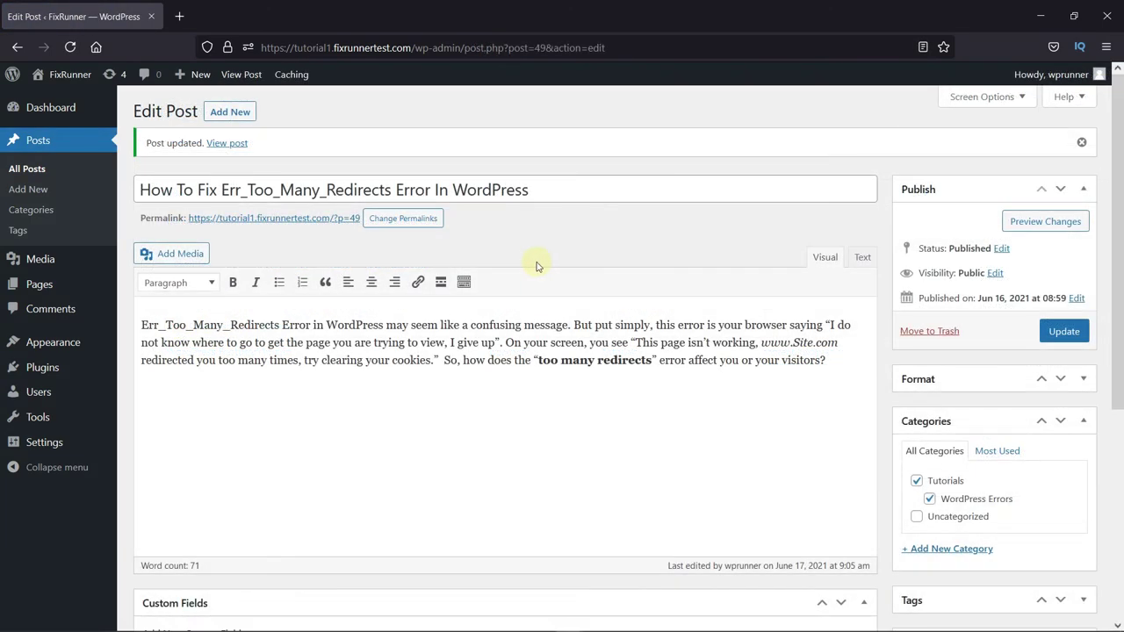
mouse_move(63, 73)
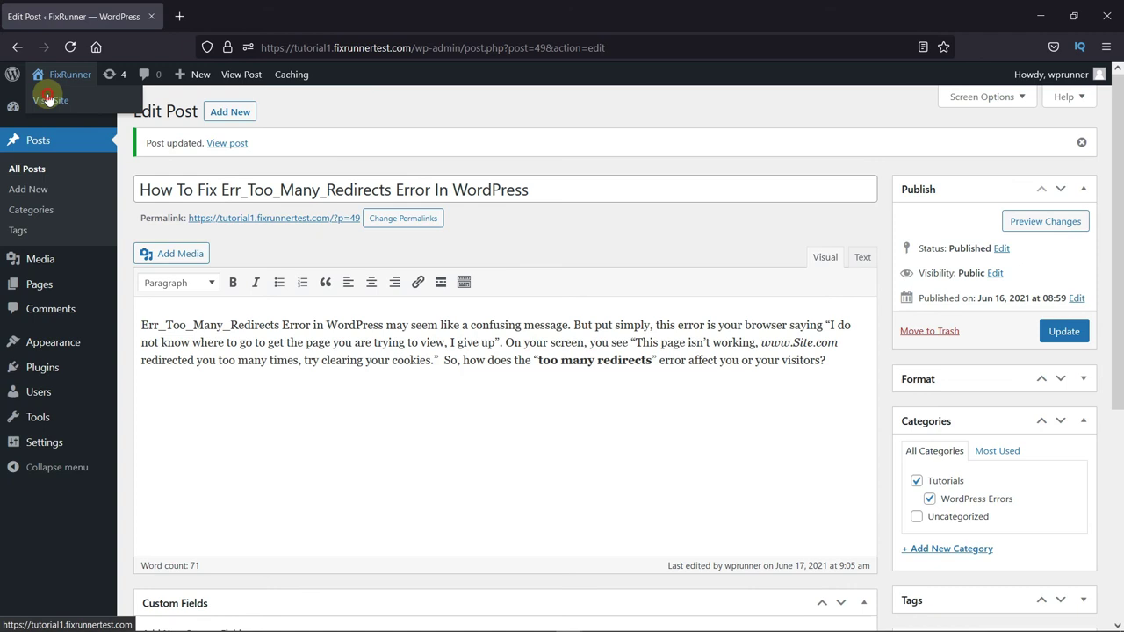
middle_click(48, 99)
click(238, 16)
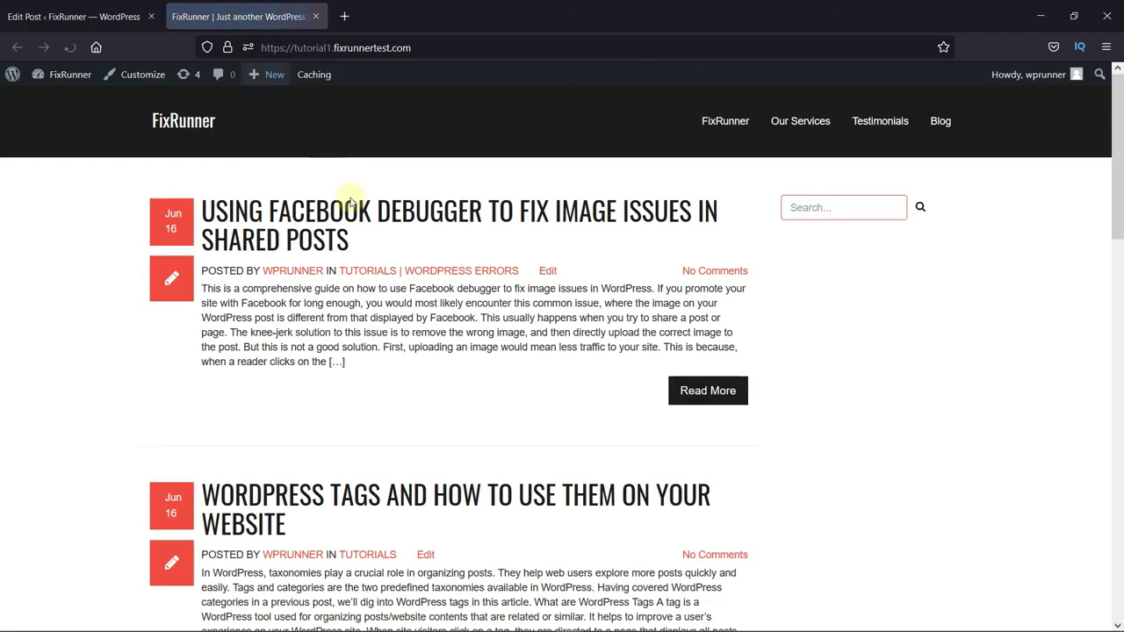
scroll(464, 338, down, 2)
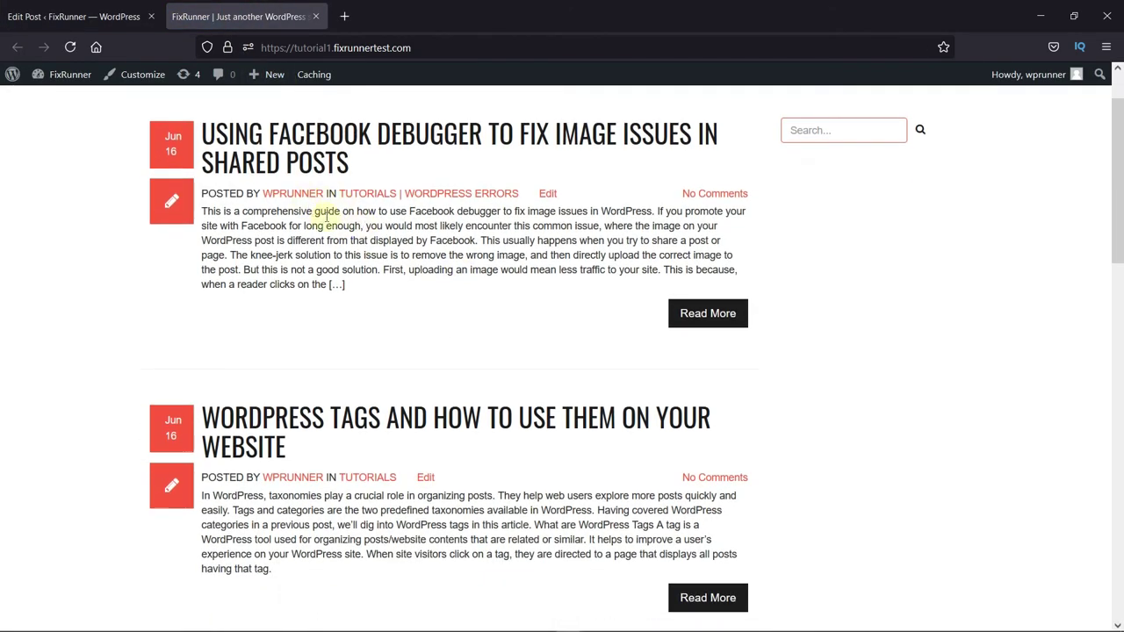